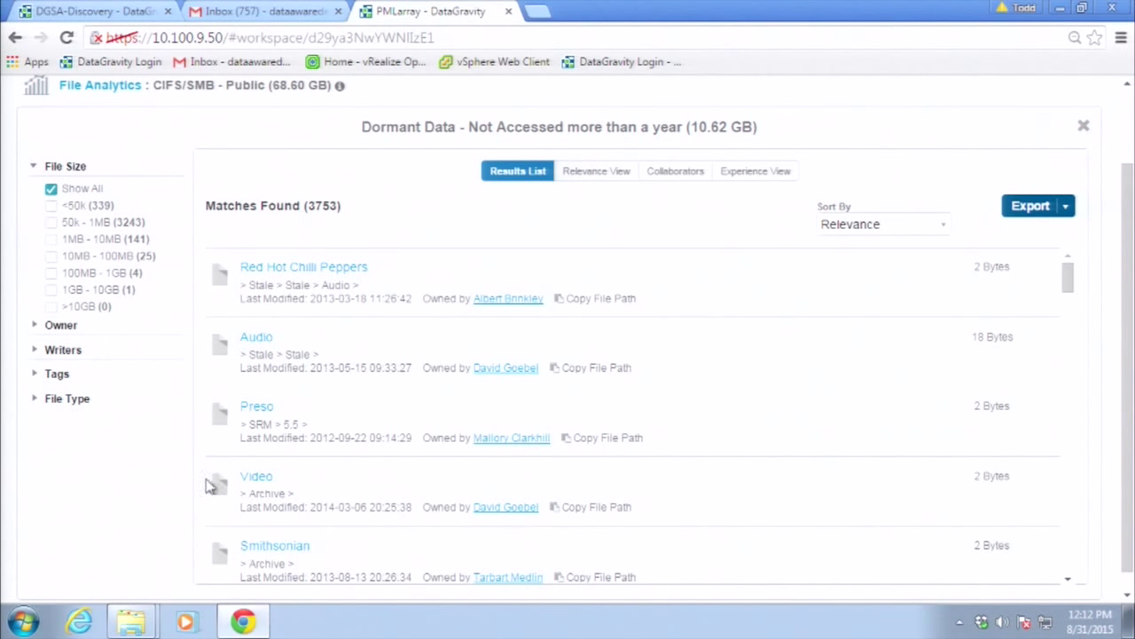
# Filter the dormant data results by tag to show only files containing Credit Card data.
pyautogui.click(58, 375)
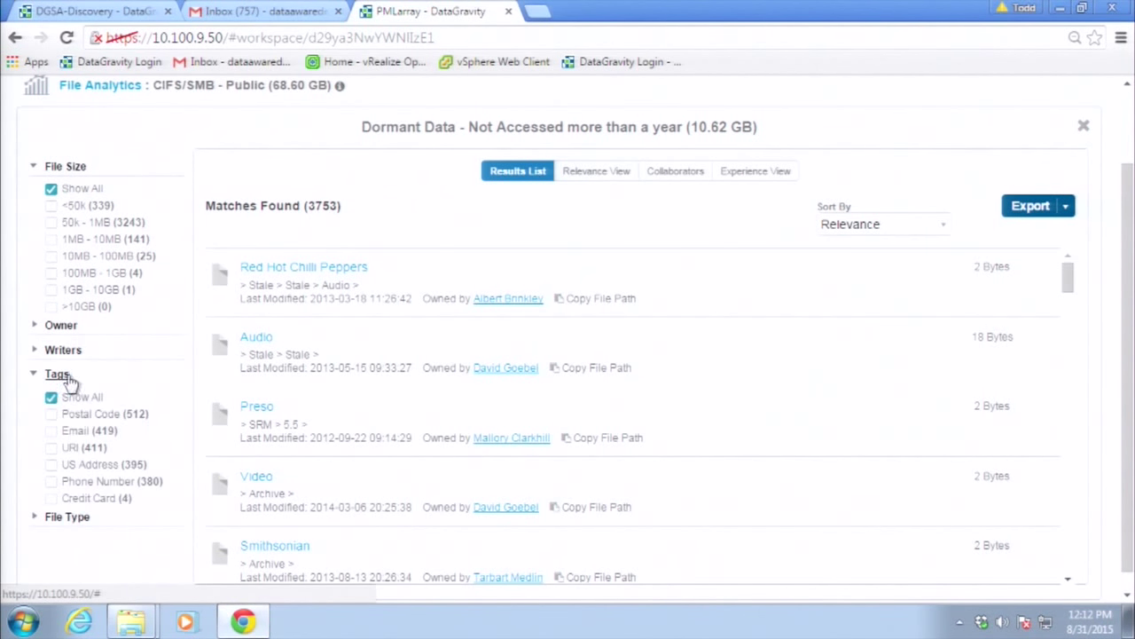
pyautogui.click(90, 499)
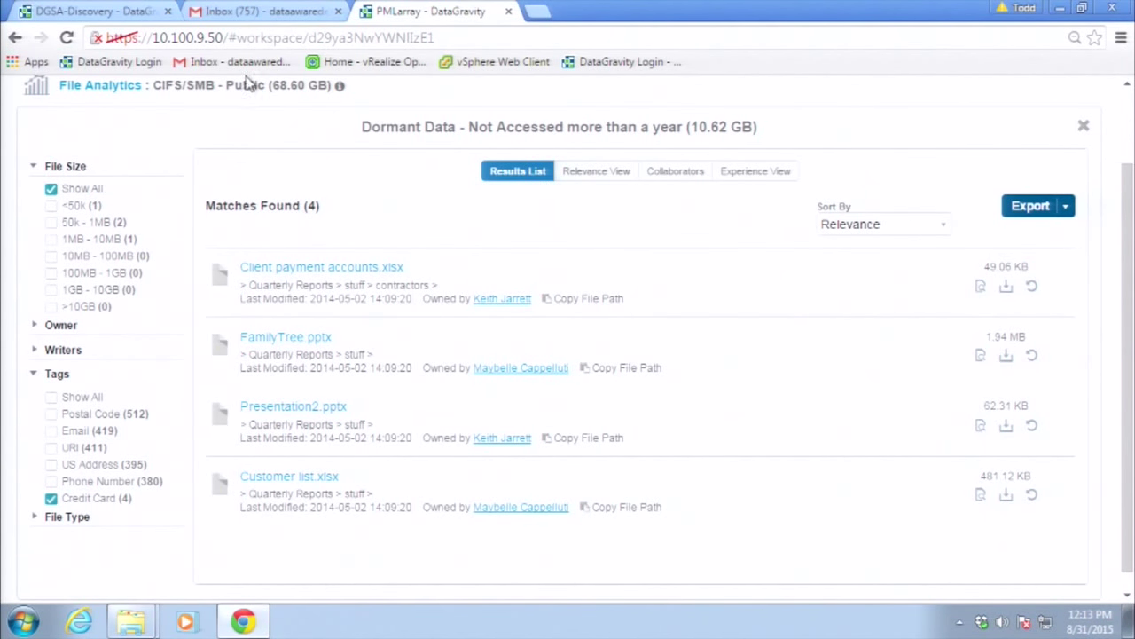
# Switch to the DGSA-Discovery system and open a new file Search from its Discover area.
pyautogui.click(133, 16)
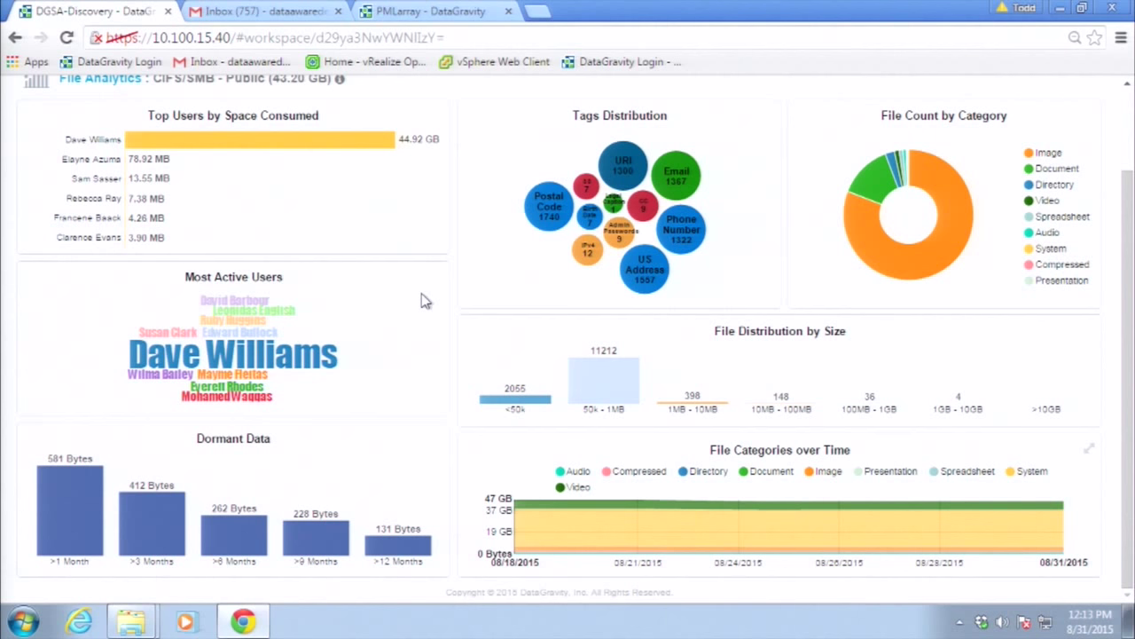
pyautogui.scroll(2, 424, 302)
pyautogui.click(30, 145)
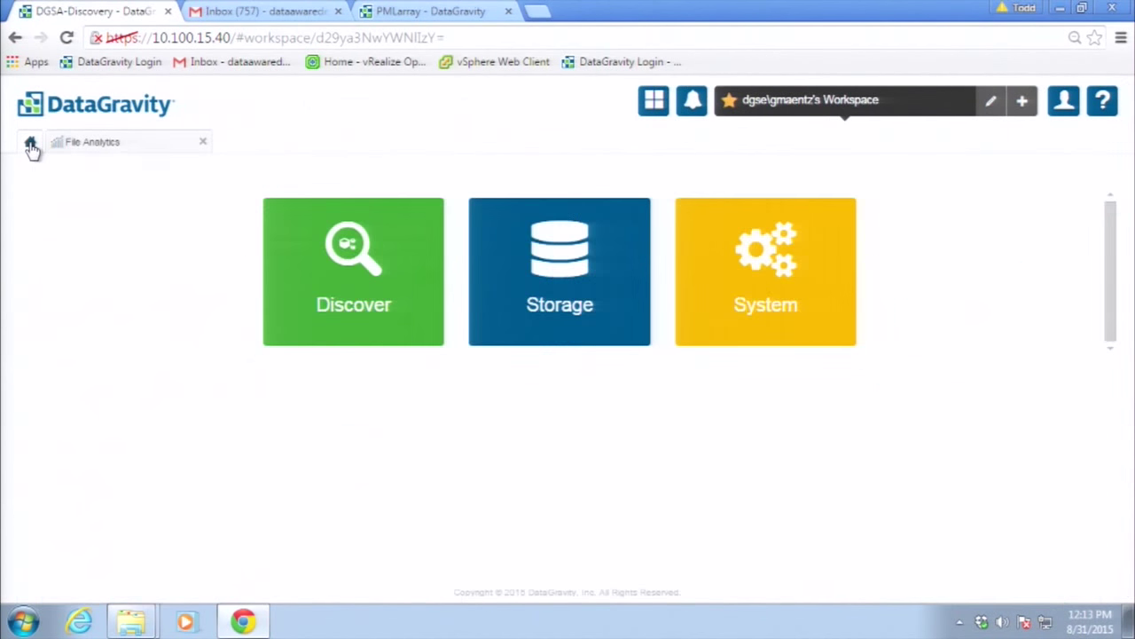
pyautogui.click(405, 292)
pyautogui.click(347, 387)
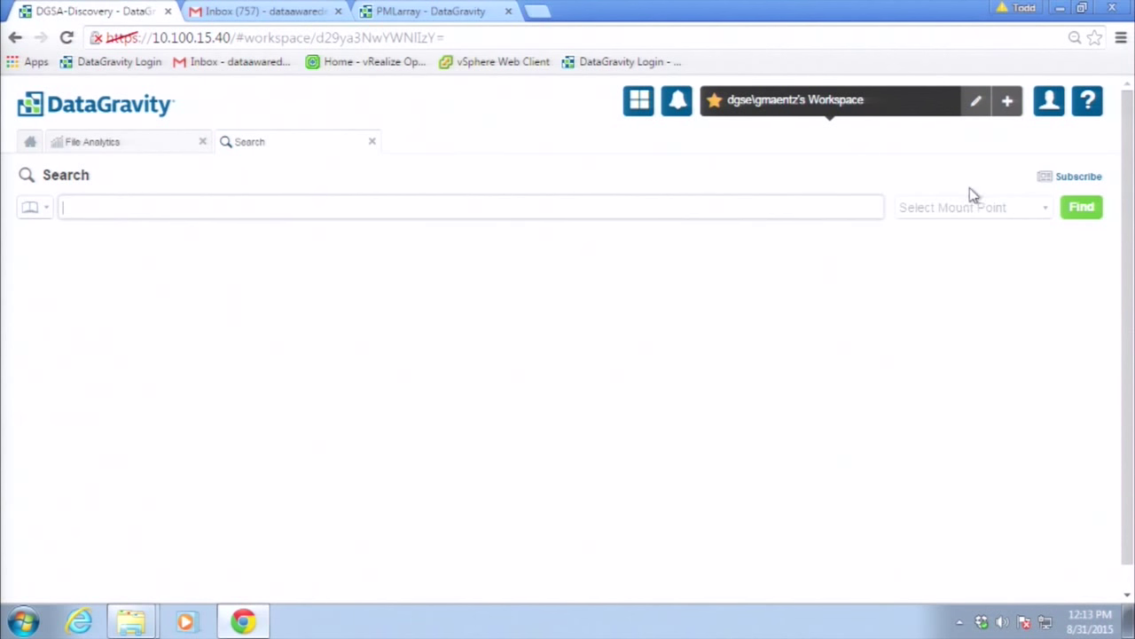
# Run a search without keywords on the Public mount point.
pyautogui.click(956, 207)
pyautogui.write('publ')
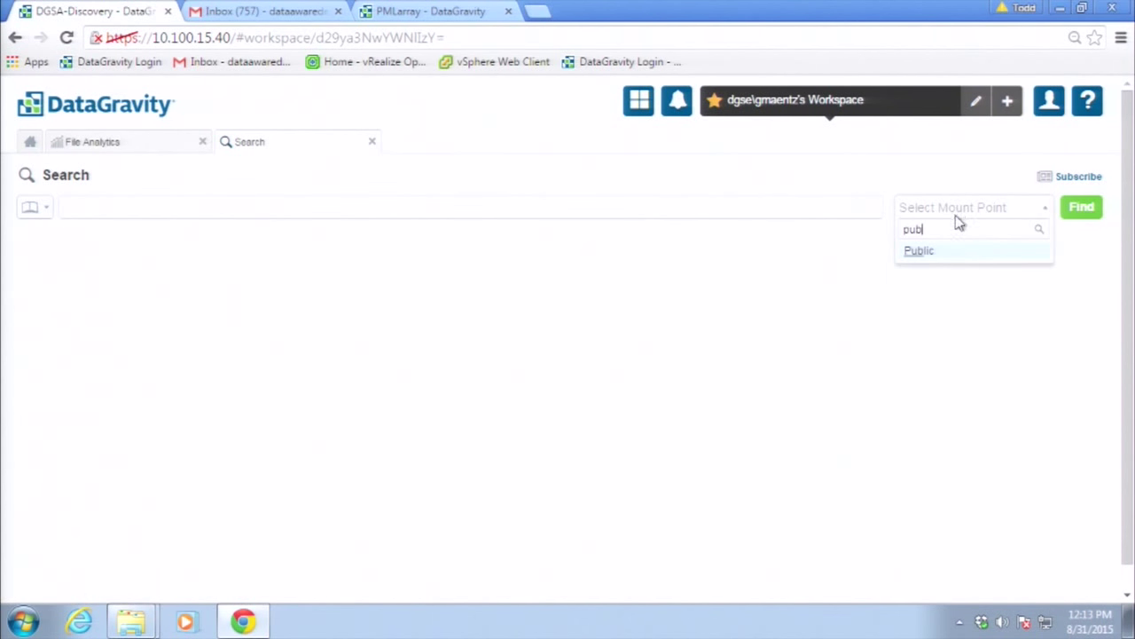
pyautogui.click(925, 253)
pyautogui.click(1077, 213)
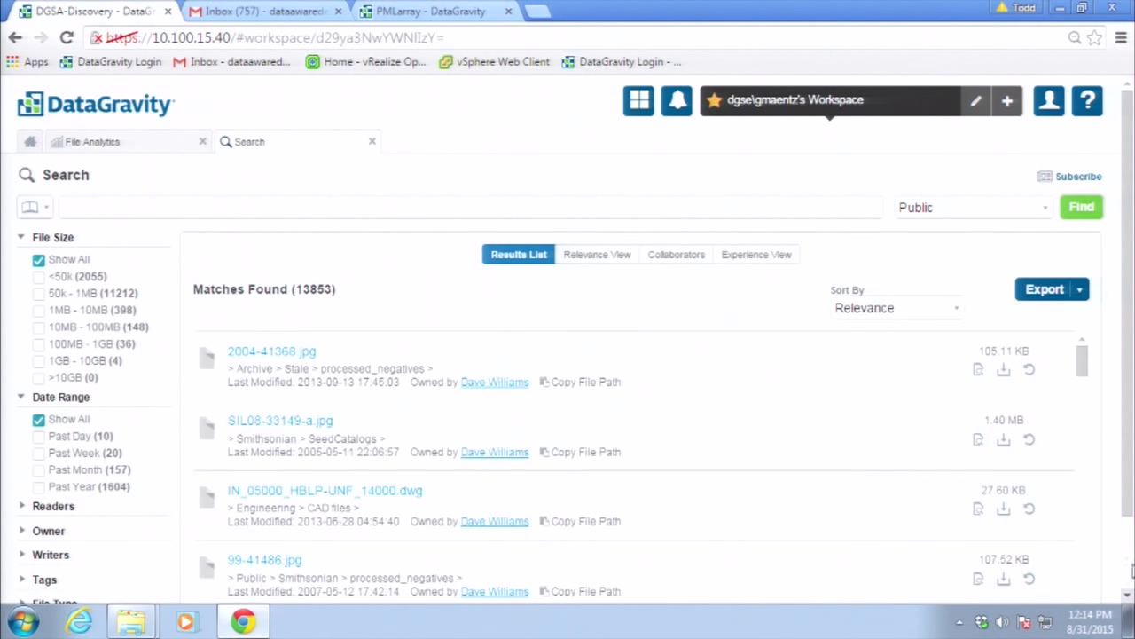
# Filter the Public search results by file type to show only Video and Audio files.
pyautogui.scroll(-2, 1132, 572)
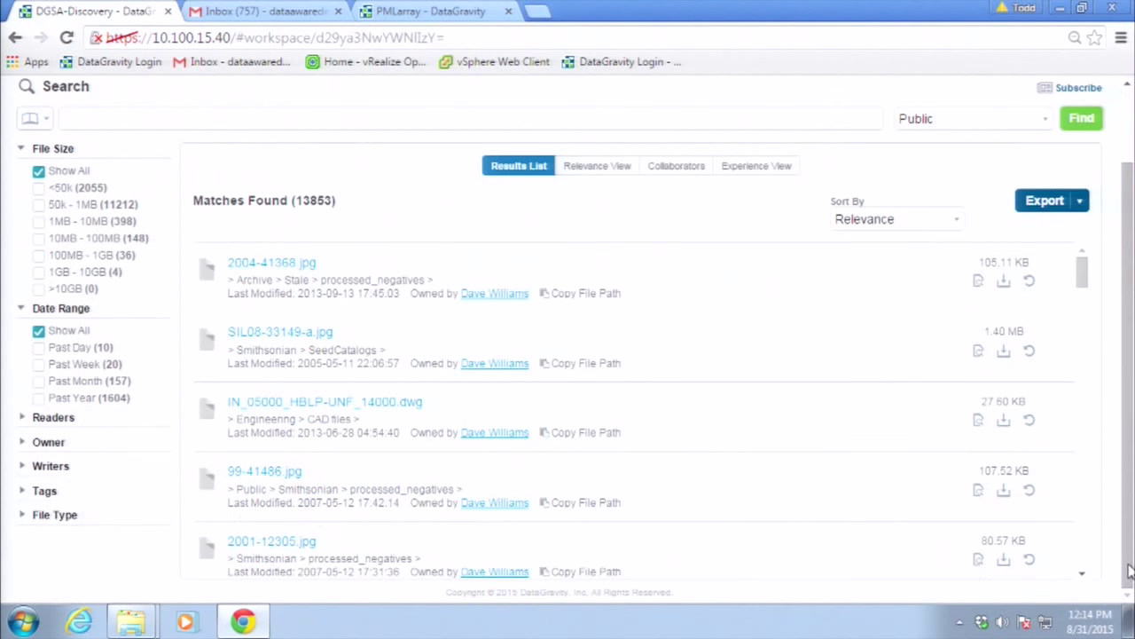
pyautogui.click(51, 522)
pyautogui.scroll(-2, 1128, 569)
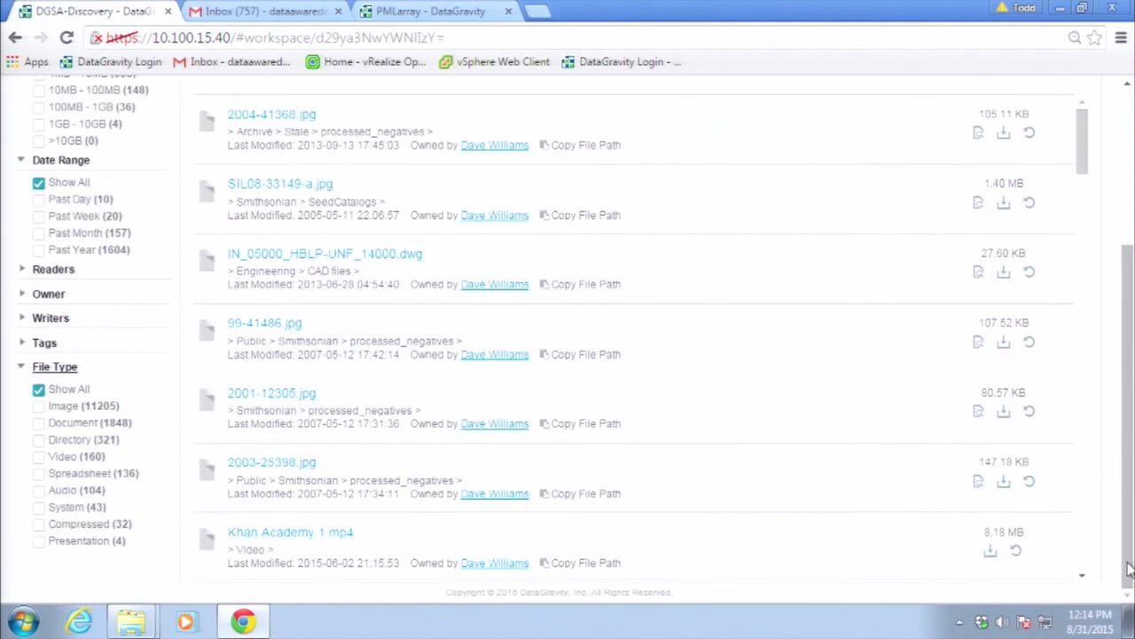
pyautogui.click(38, 456)
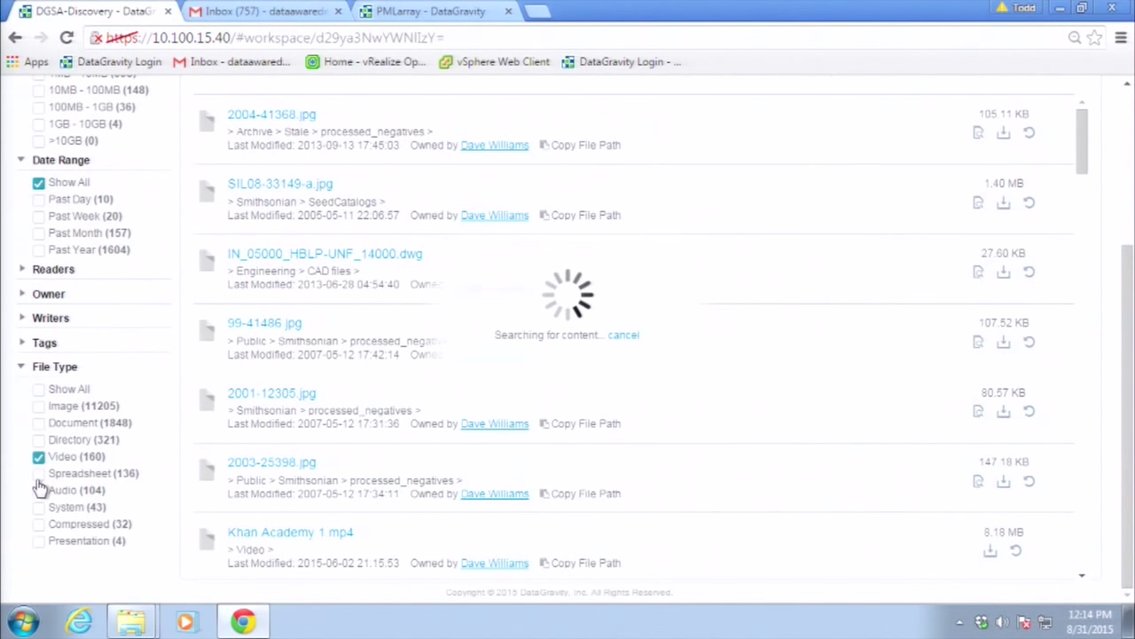
pyautogui.click(39, 489)
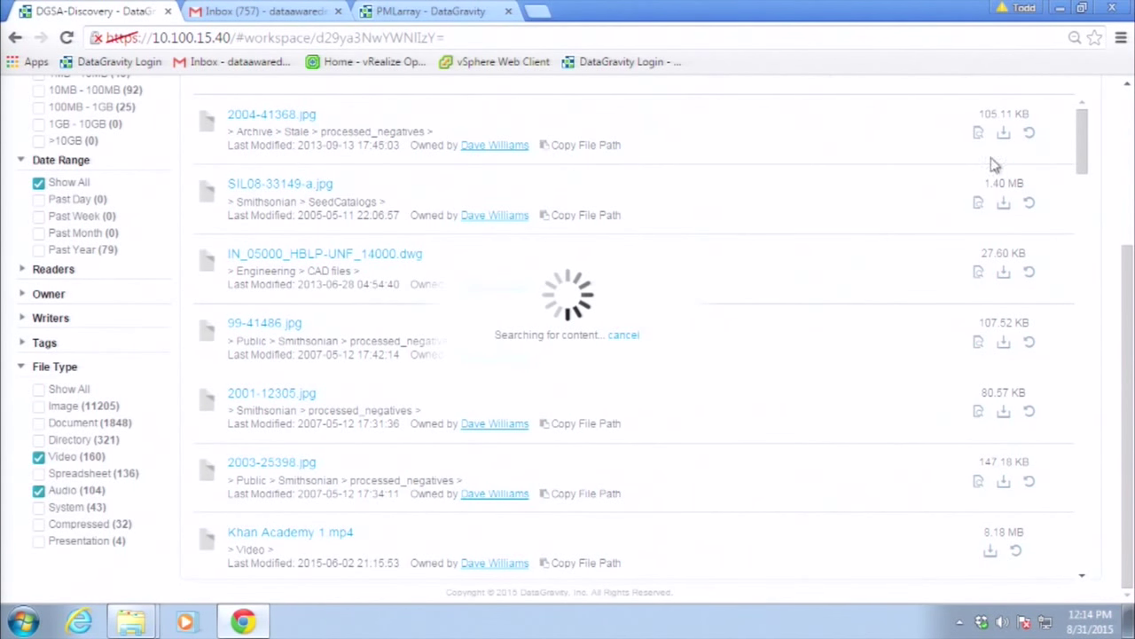
# Load the public saved search Media Files and open a subscription form for it.
pyautogui.scroll(3, 1128, 116)
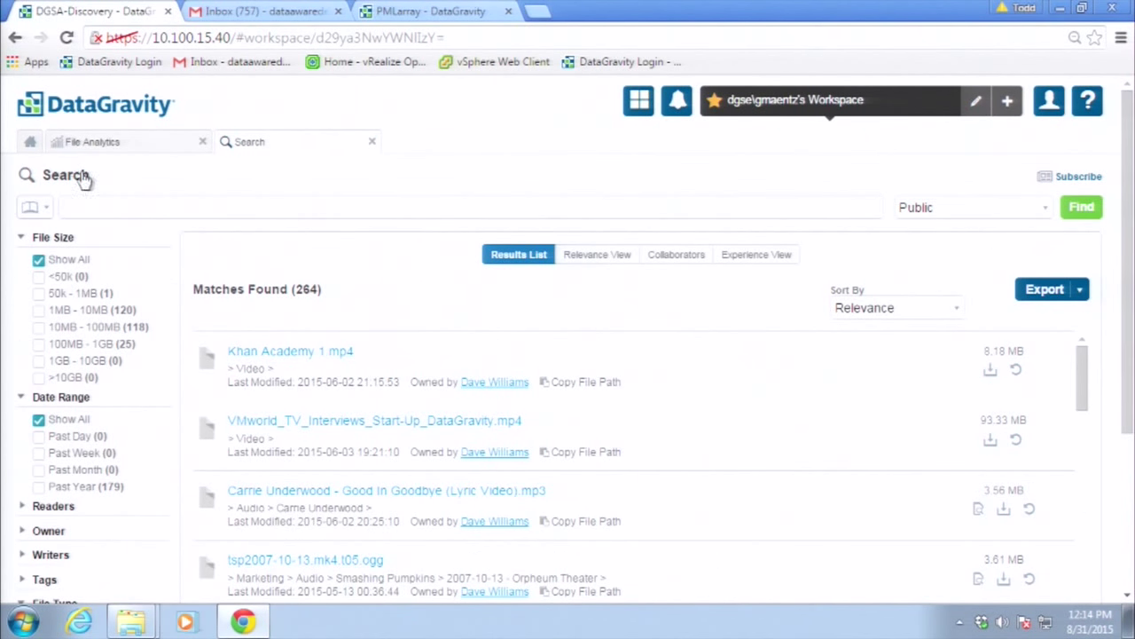
pyautogui.click(41, 211)
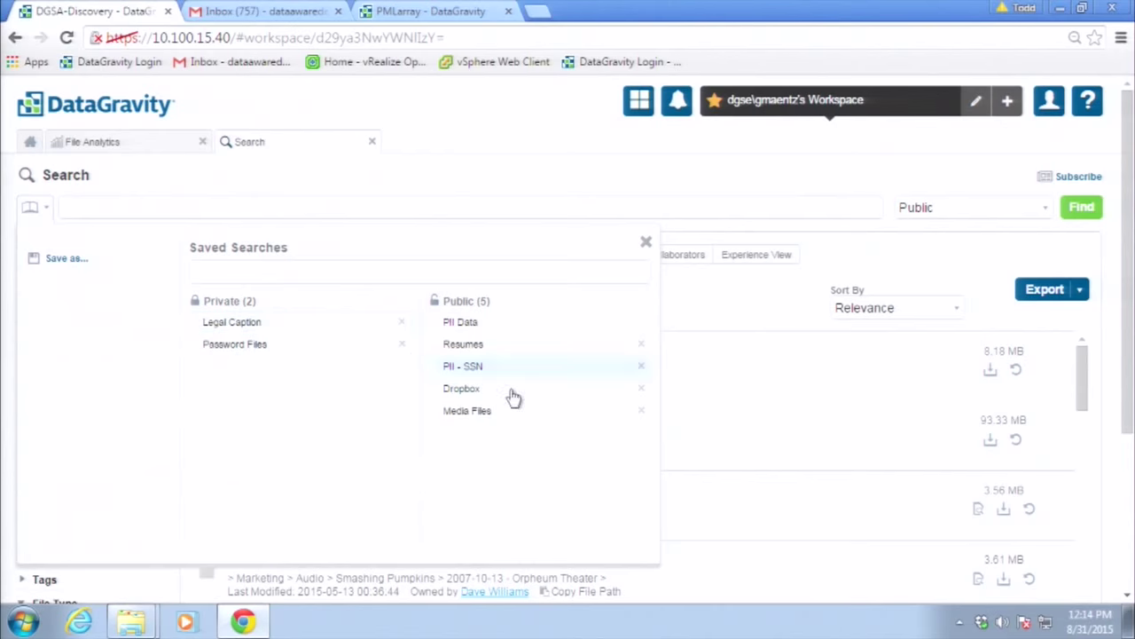
pyautogui.click(484, 413)
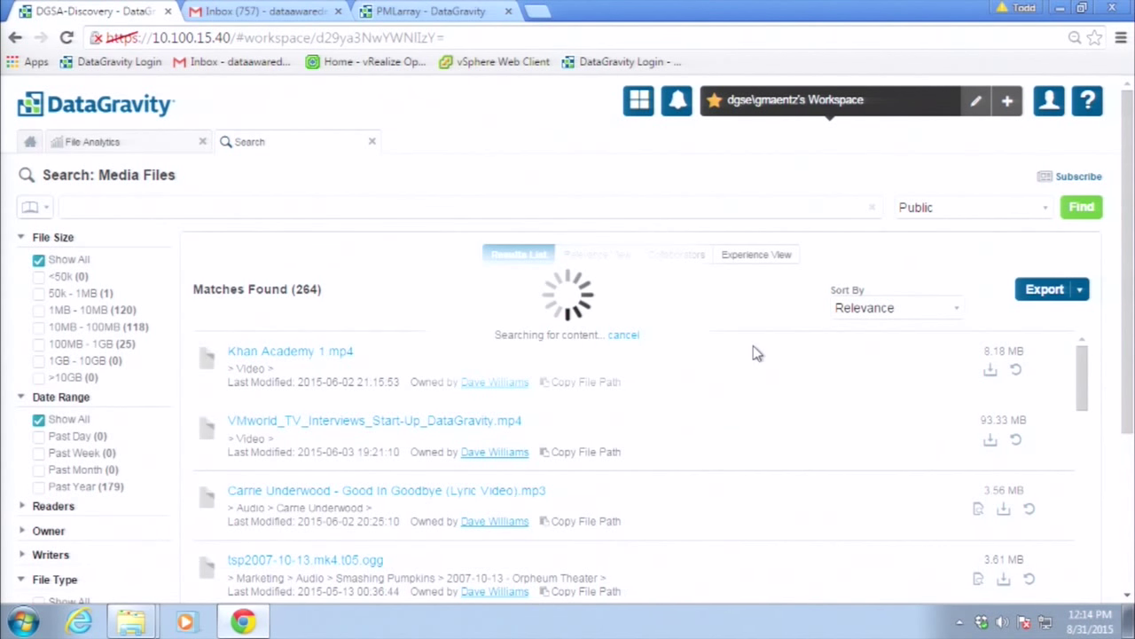
pyautogui.click(1068, 178)
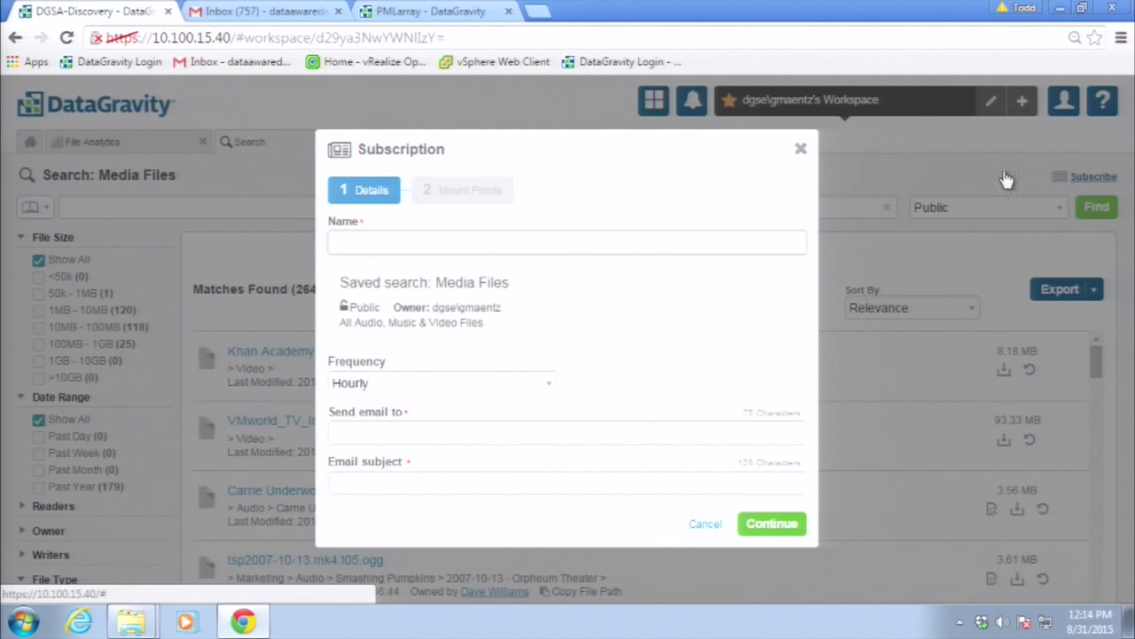
# From the 11:32 am Media Files Found email in Gmail, open and run the saved search on the Marketing$ mount point.
pyautogui.click(266, 11)
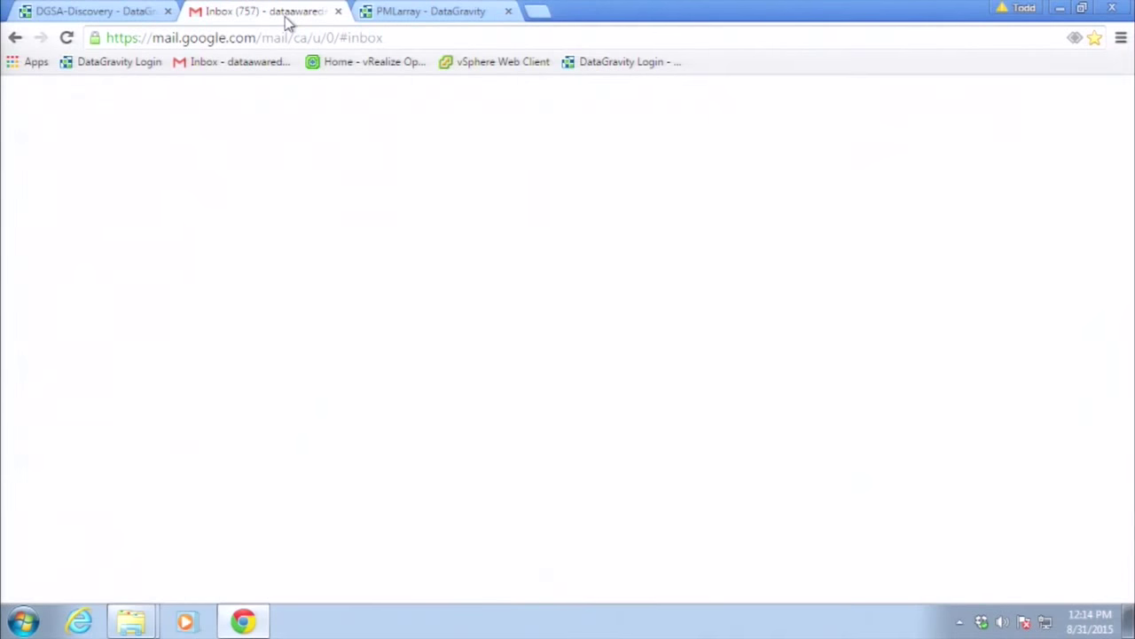
pyautogui.click(442, 328)
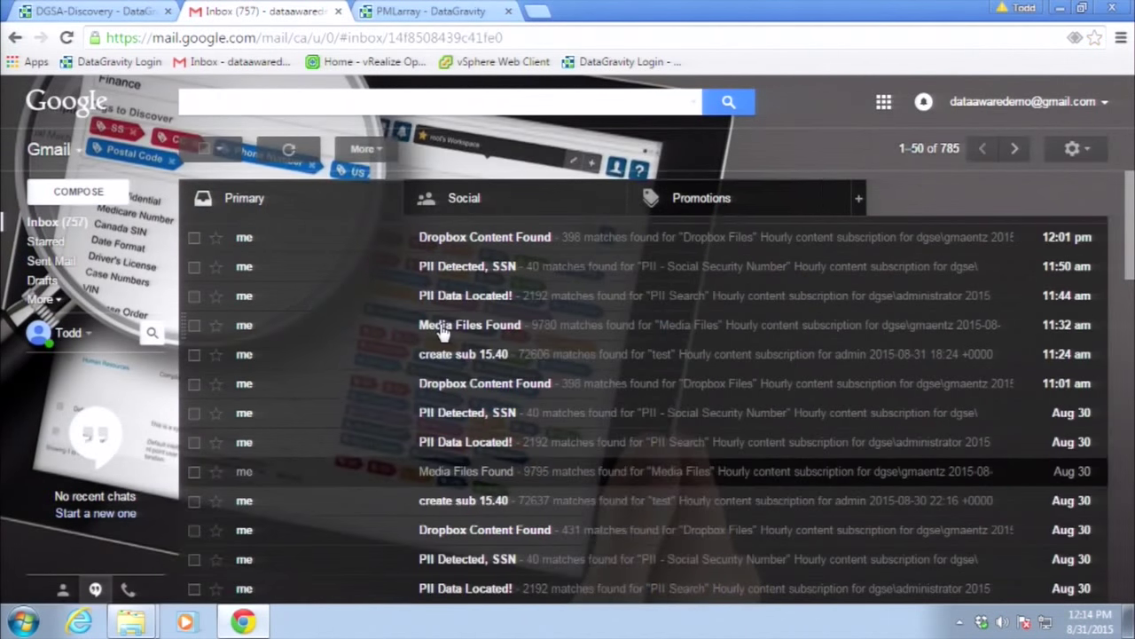
pyautogui.moveTo(1129, 271); pyautogui.dragTo(1130, 314)
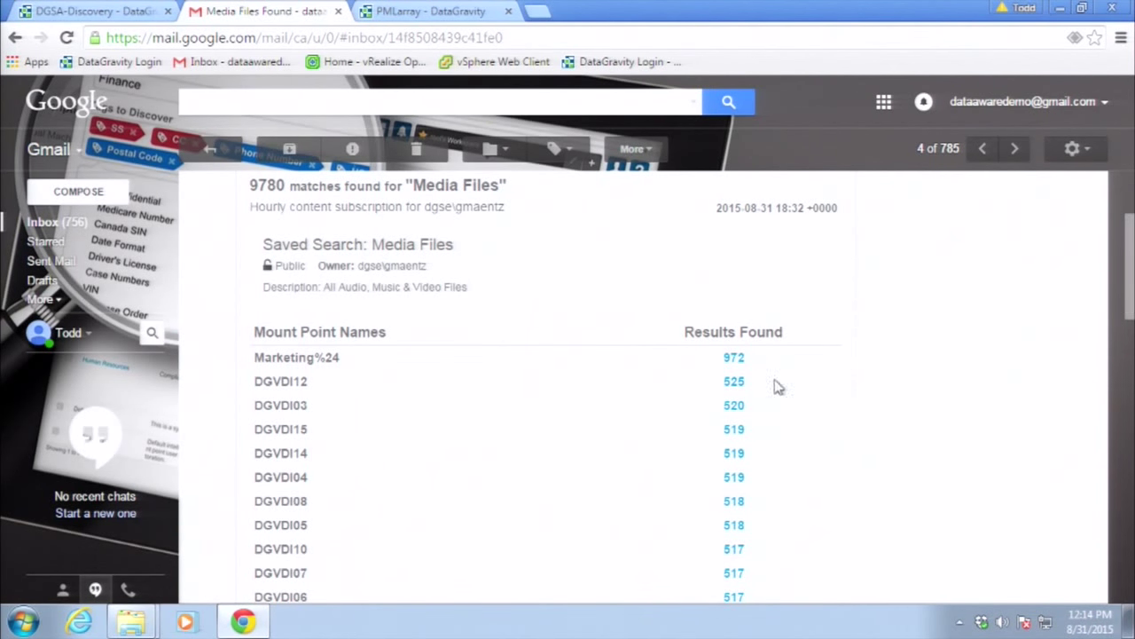
pyautogui.click(733, 359)
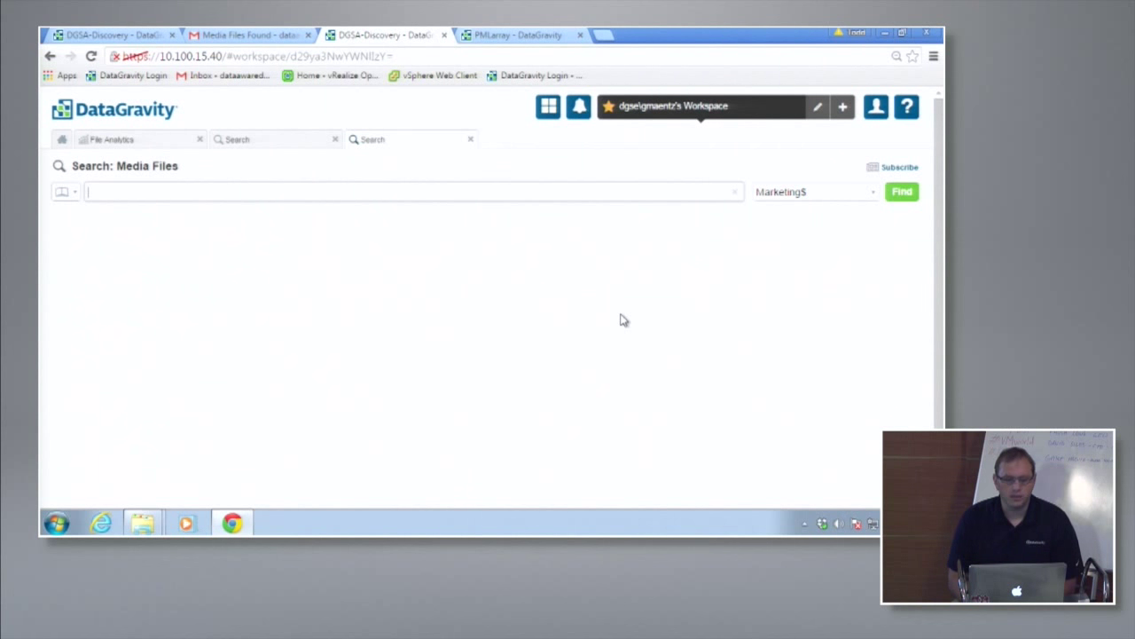
pyautogui.click(898, 194)
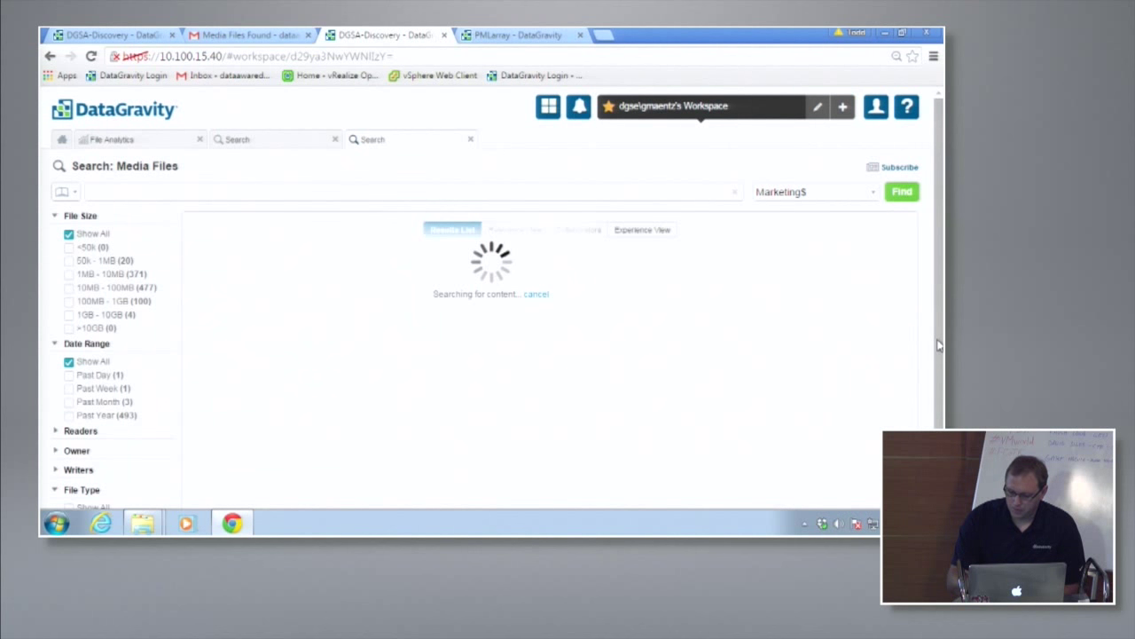
# Copy the file path of "12 - Fire on the Mountain.mp3" from the results and open the file from Windows with that path.
pyautogui.scroll(-1, 923, 372)
pyautogui.scroll(-3, 907, 397)
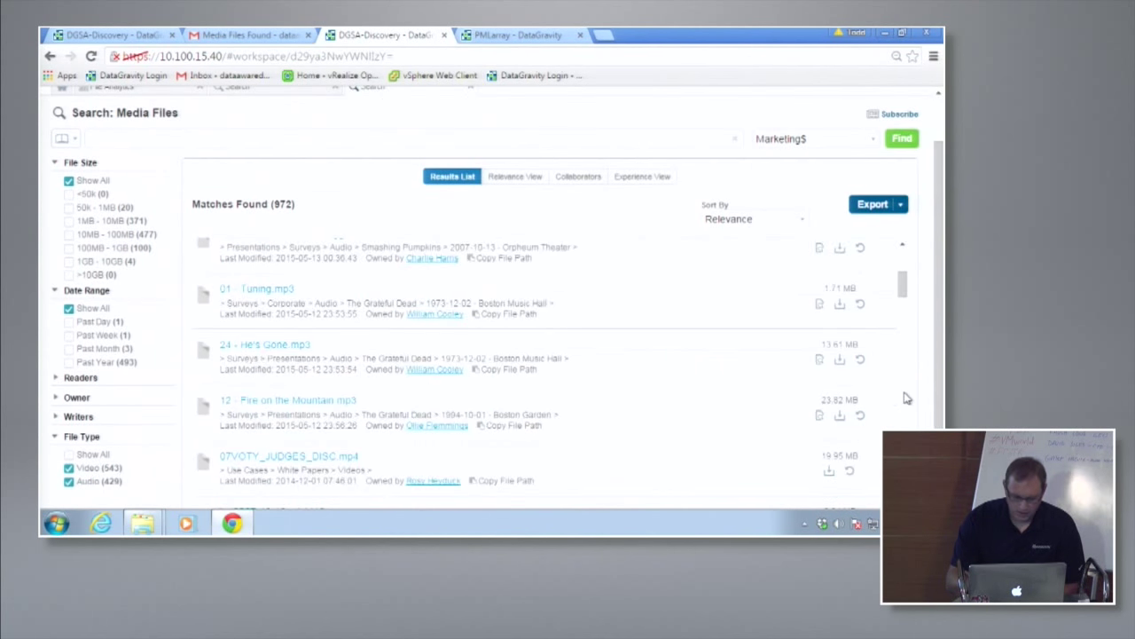
pyautogui.click(512, 430)
pyautogui.click(56, 523)
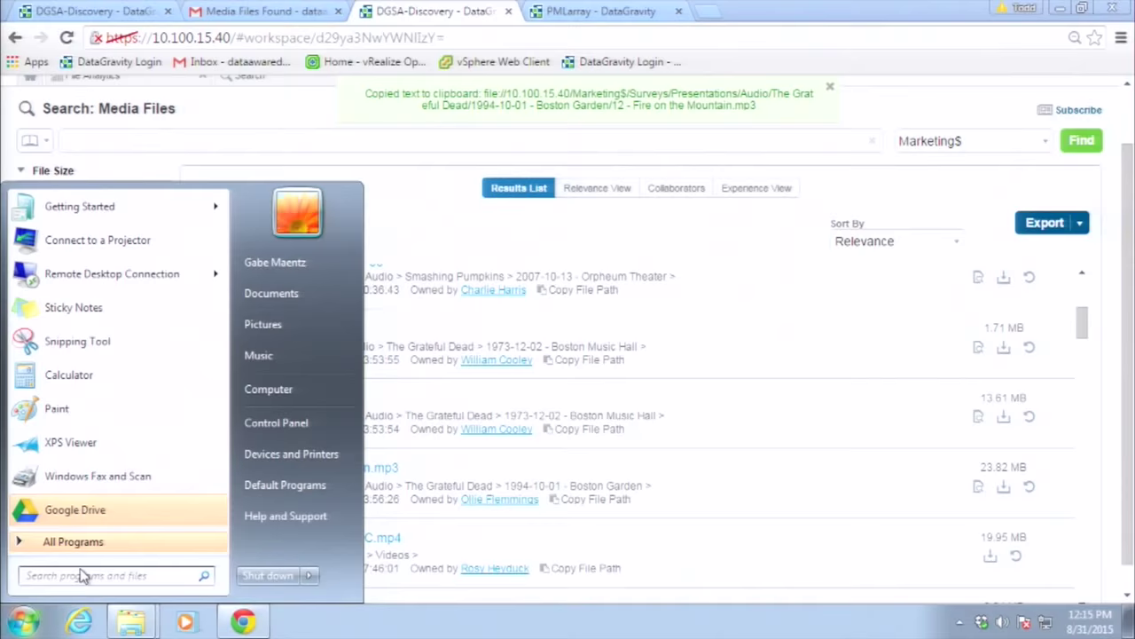
pyautogui.hotkey('ctrl', 'v')
pyautogui.press('Return')
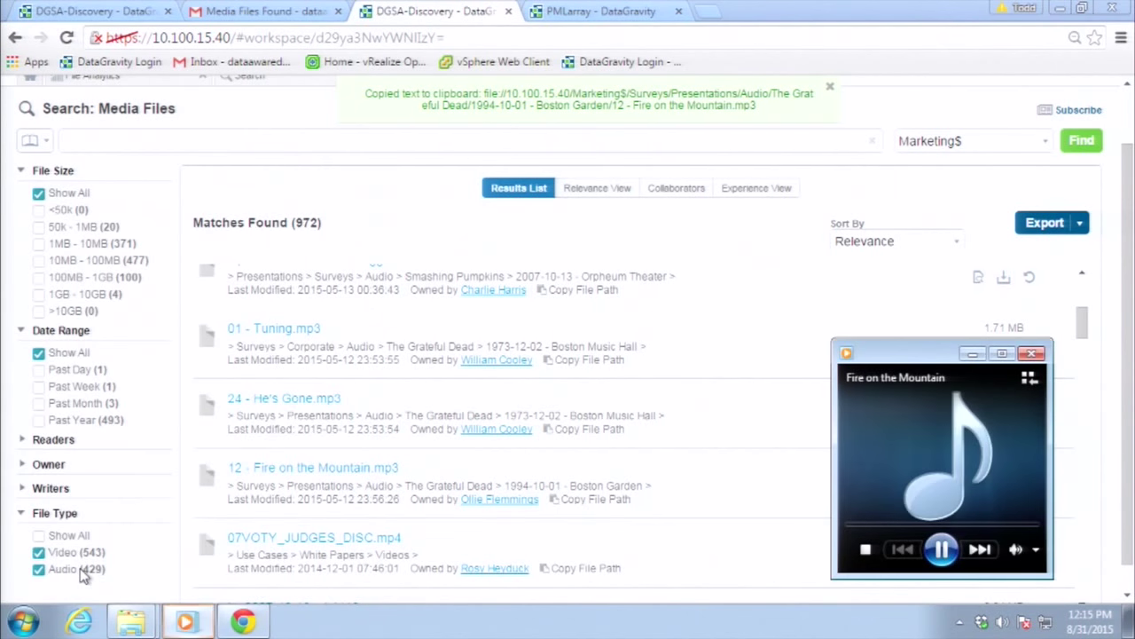
# Raise the volume of the playing track, pause it, and return to the Media Files search results.
pyautogui.press('XF86AudioRaiseVolume')
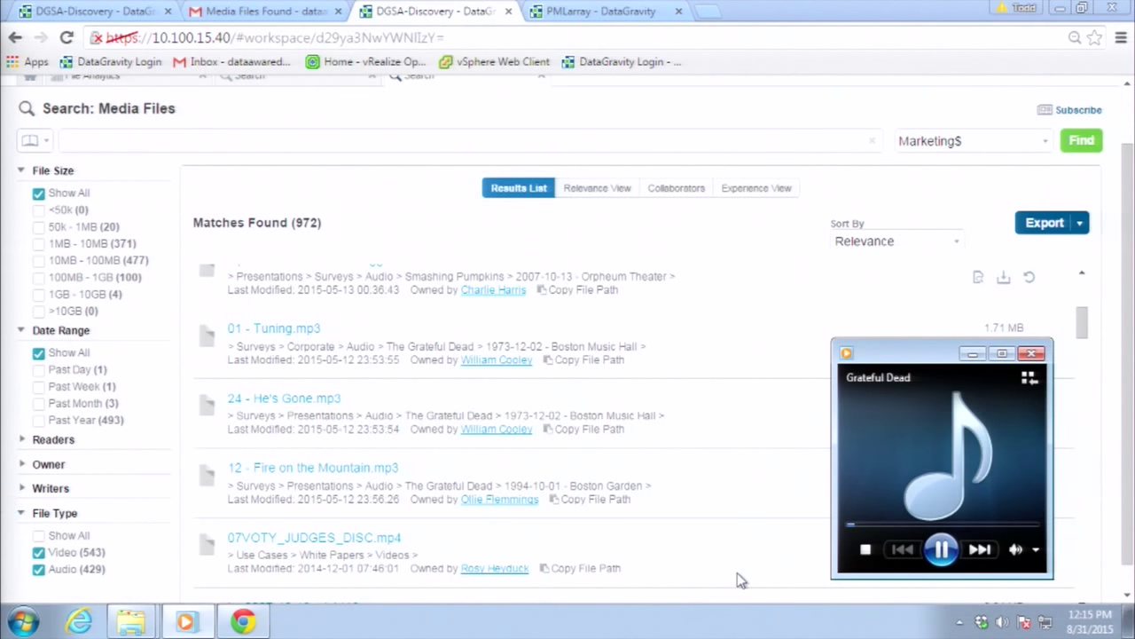
pyautogui.click(951, 550)
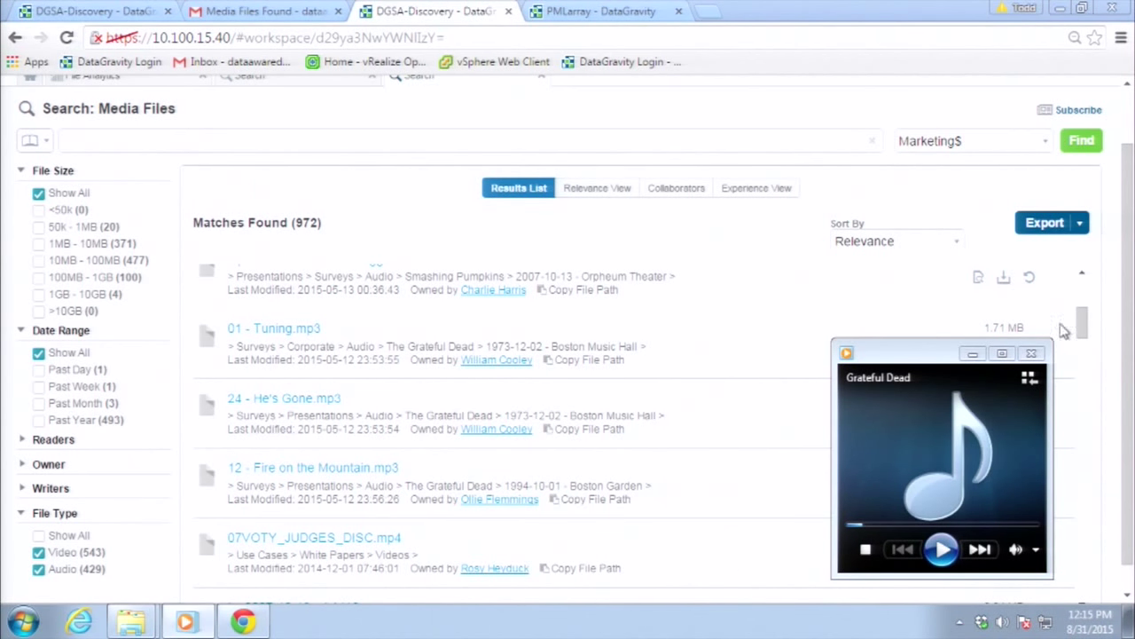
pyautogui.click(1130, 133)
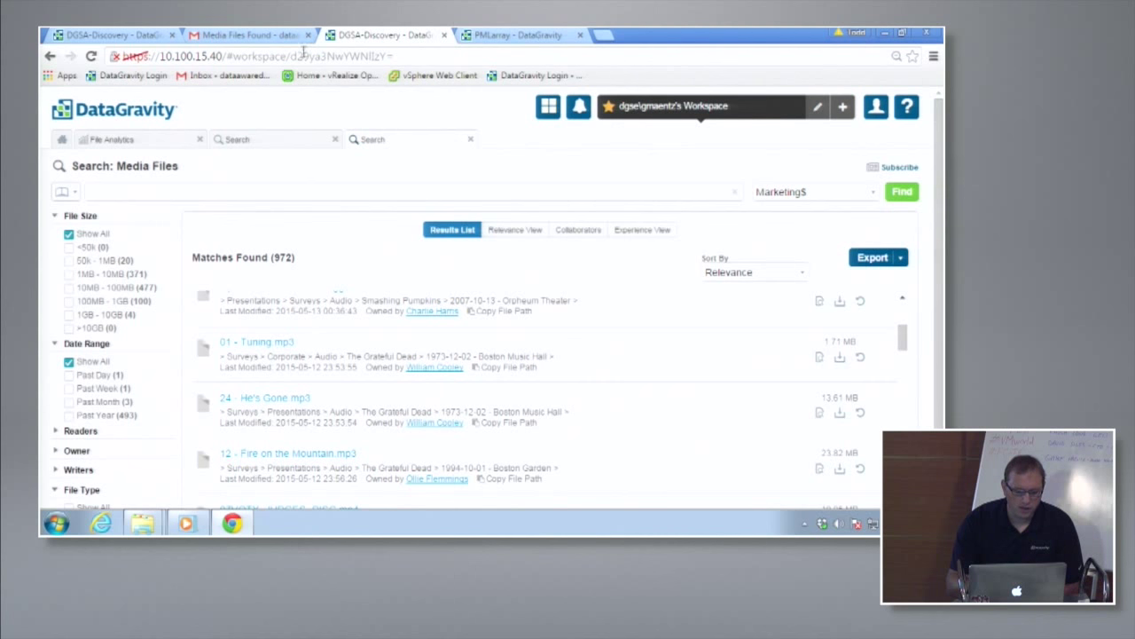
# In Gmail, open the 11:01 am Dropbox Content Found email and follow its results link for the DGVDI12 mount point.
pyautogui.click(248, 35)
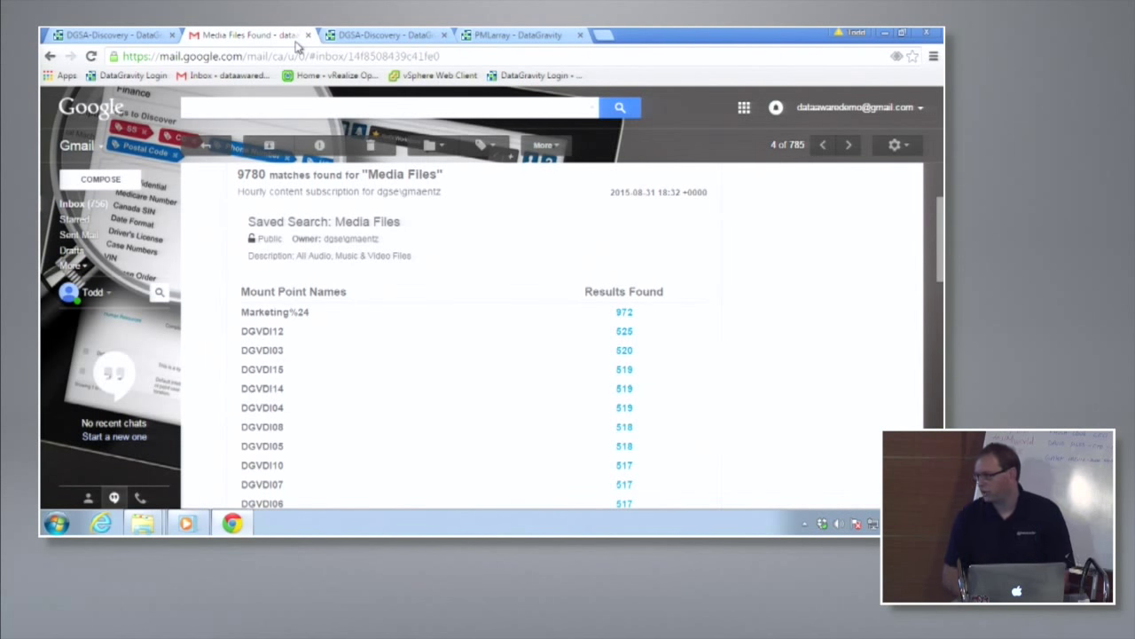
pyautogui.click(205, 144)
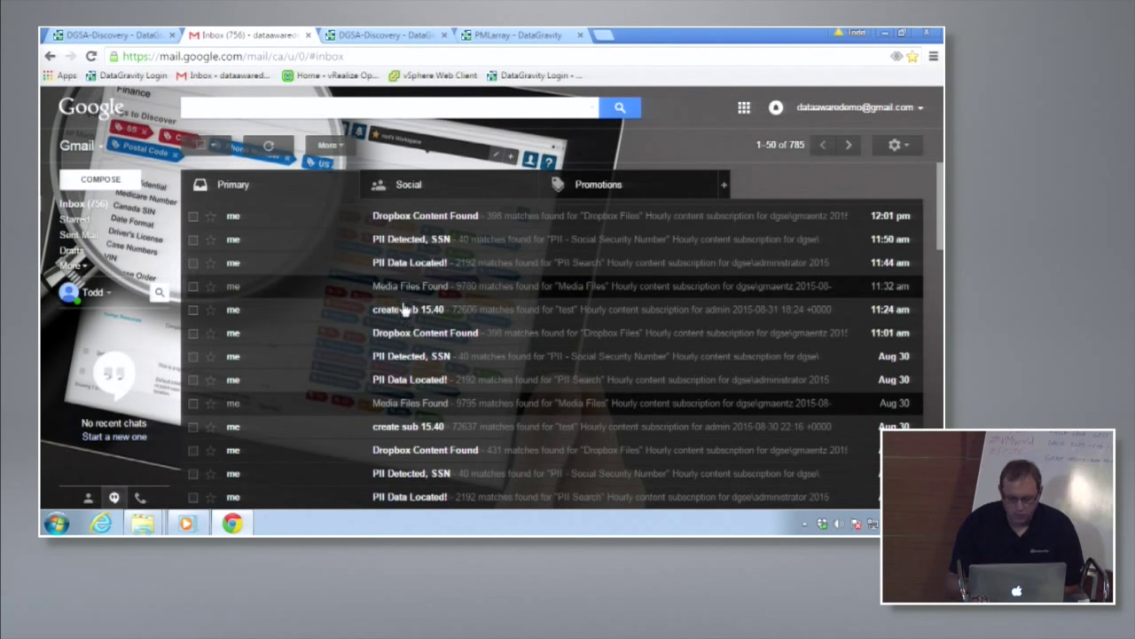
pyautogui.click(393, 332)
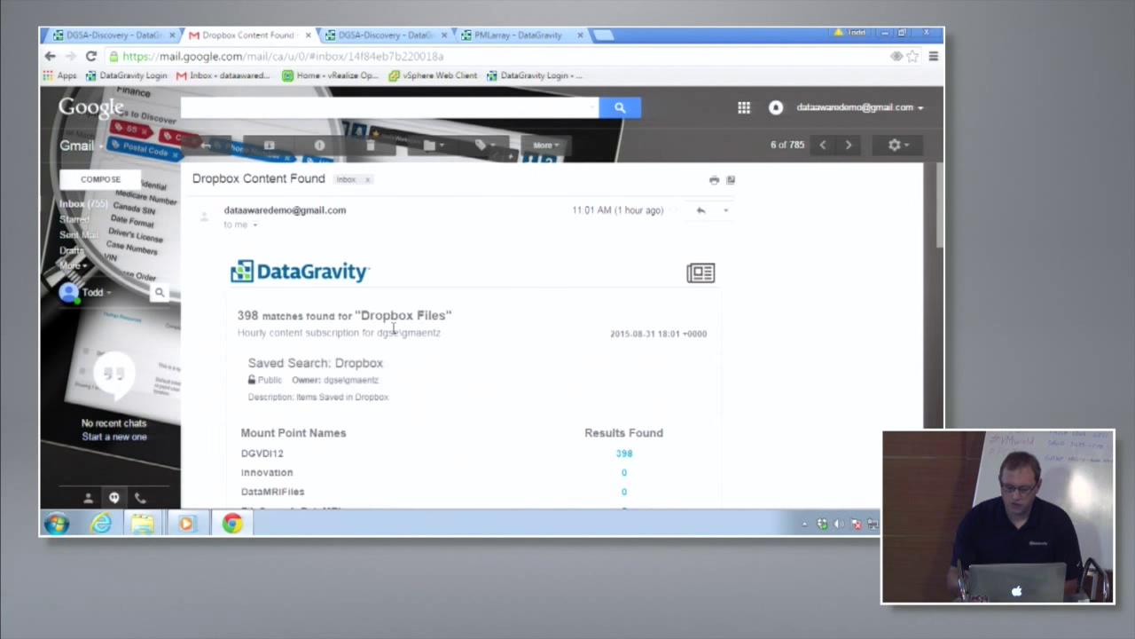
pyautogui.click(625, 453)
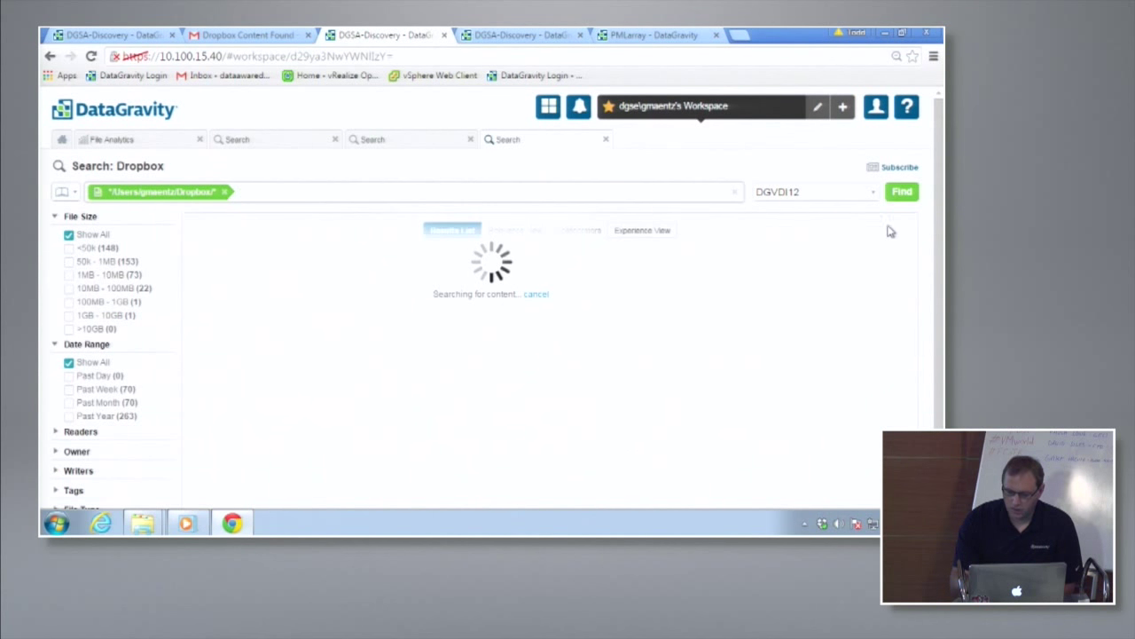
# Filter the Dropbox search results by tag to show only files containing Credit Card data.
pyautogui.scroll(-1, 132, 425)
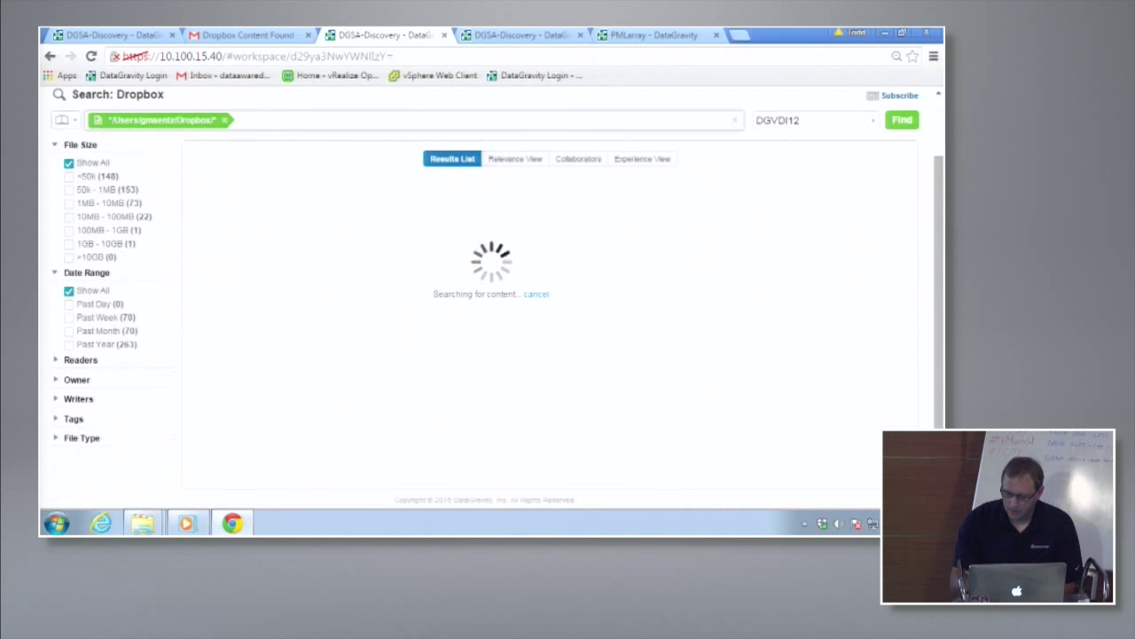
pyautogui.click(71, 421)
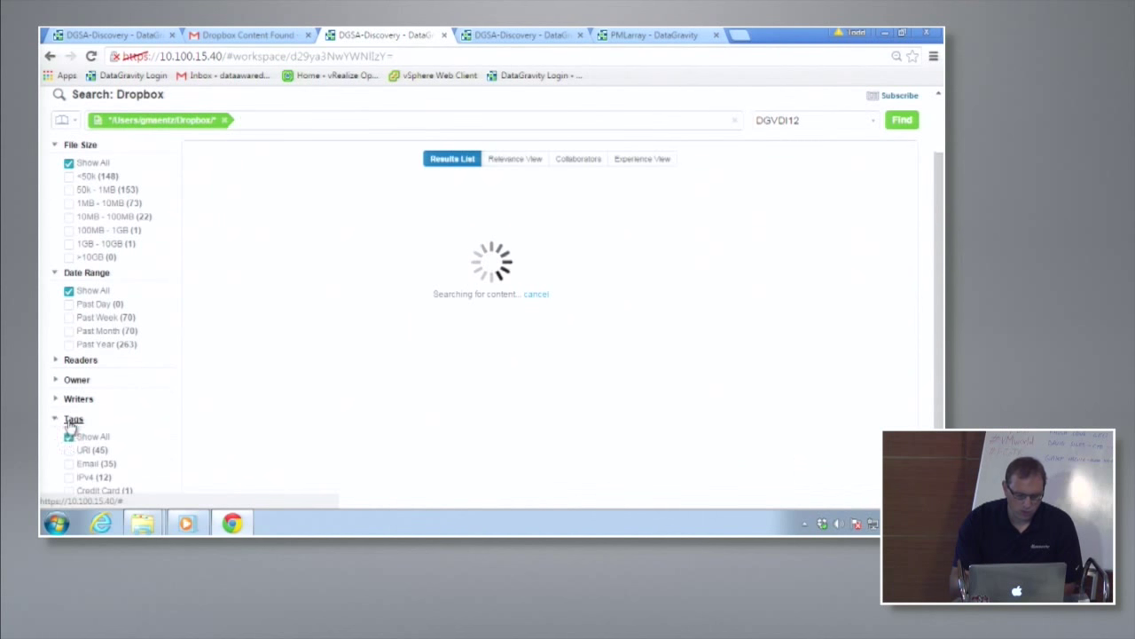
pyautogui.click(69, 491)
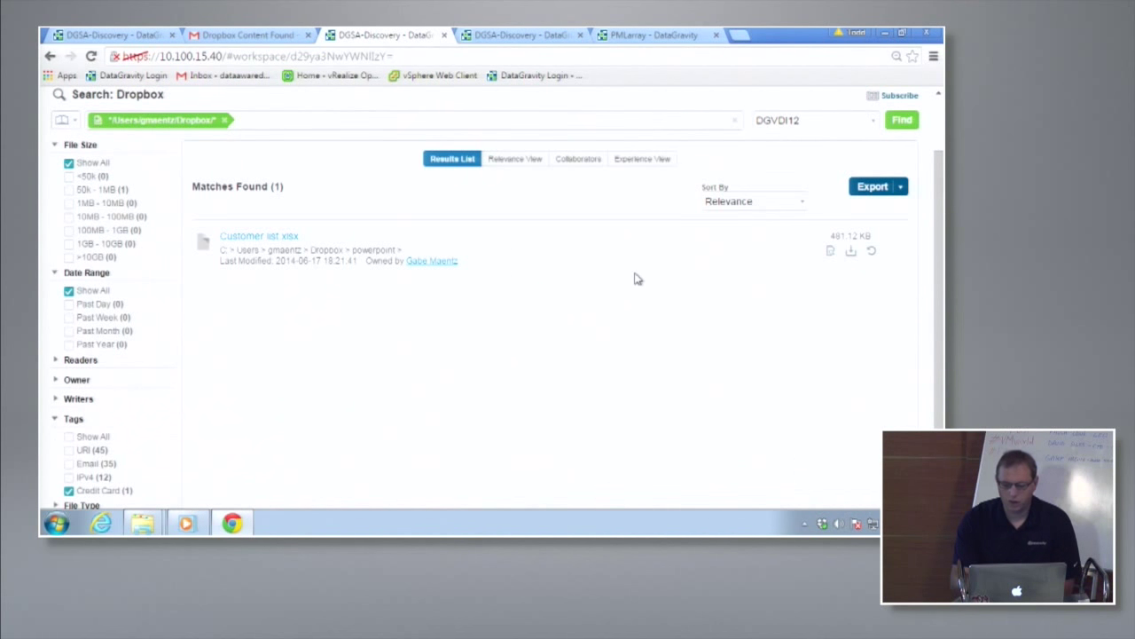
# Preview Customer list.xlsx and examine its table down to the last row for highlighted sensitive data.
pyautogui.click(831, 253)
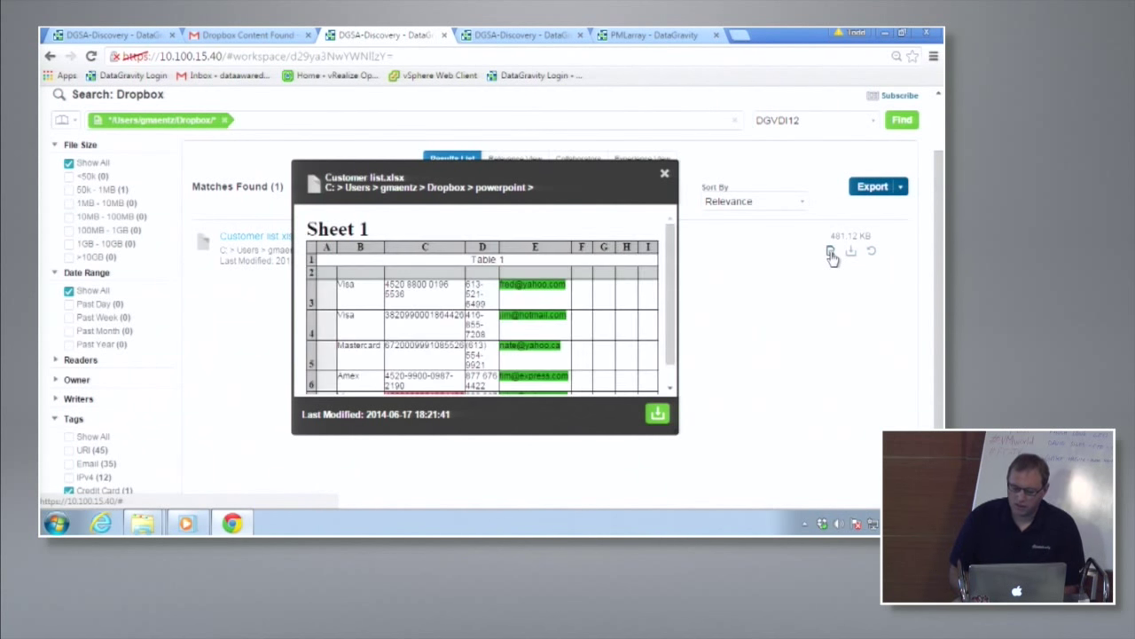
pyautogui.click(672, 380)
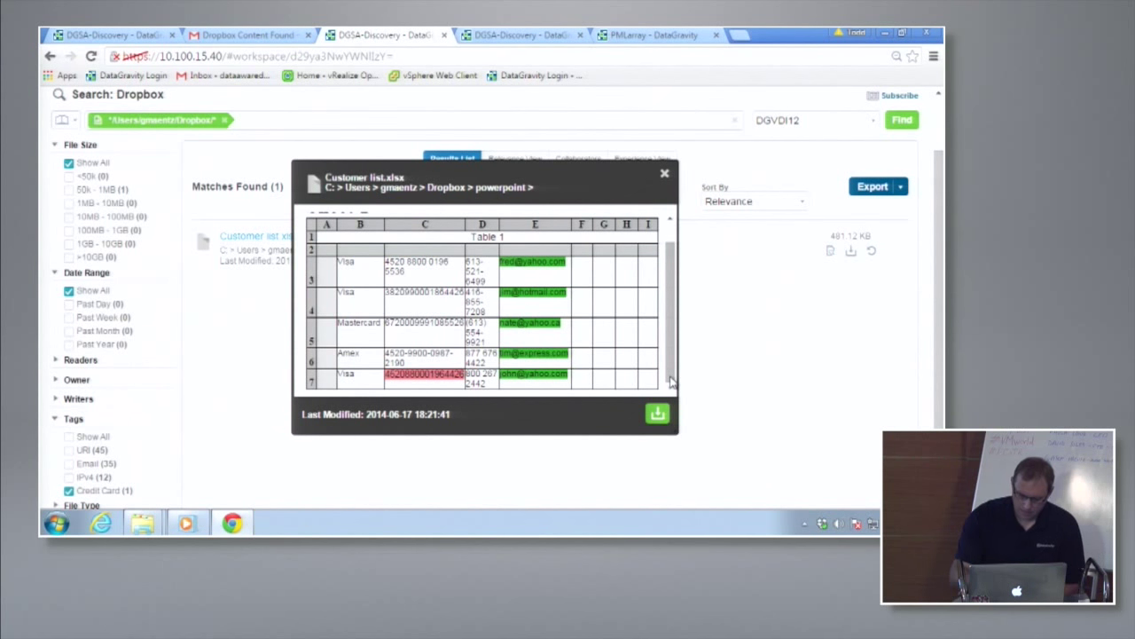
# Close the file preview and run the private saved search Password Files against the Home$ mount point.
pyautogui.click(666, 177)
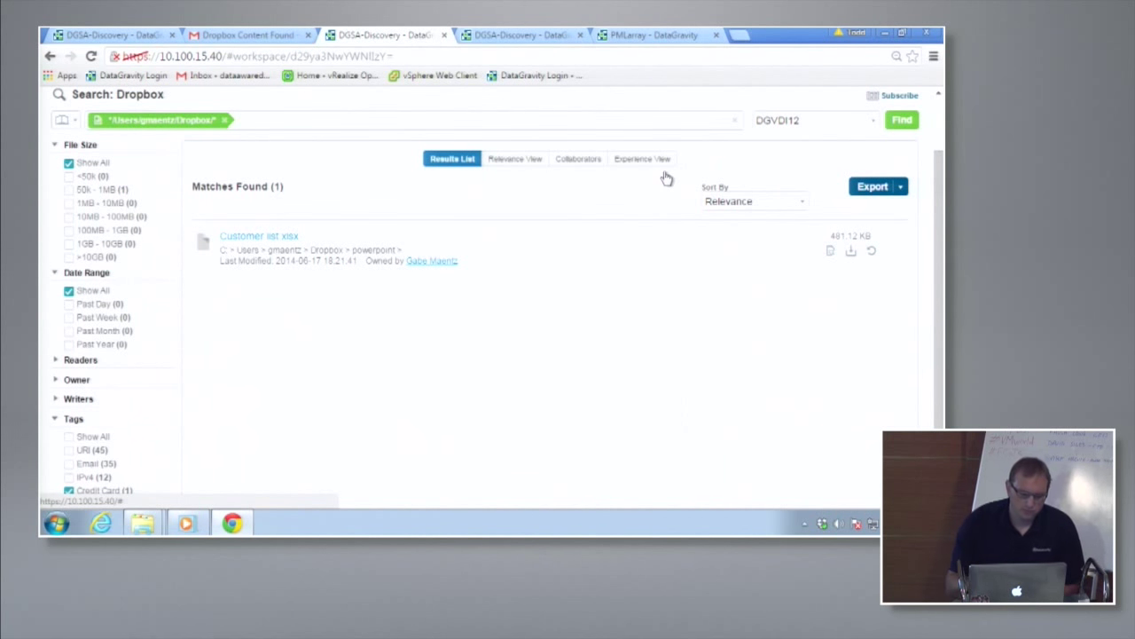
pyautogui.click(61, 124)
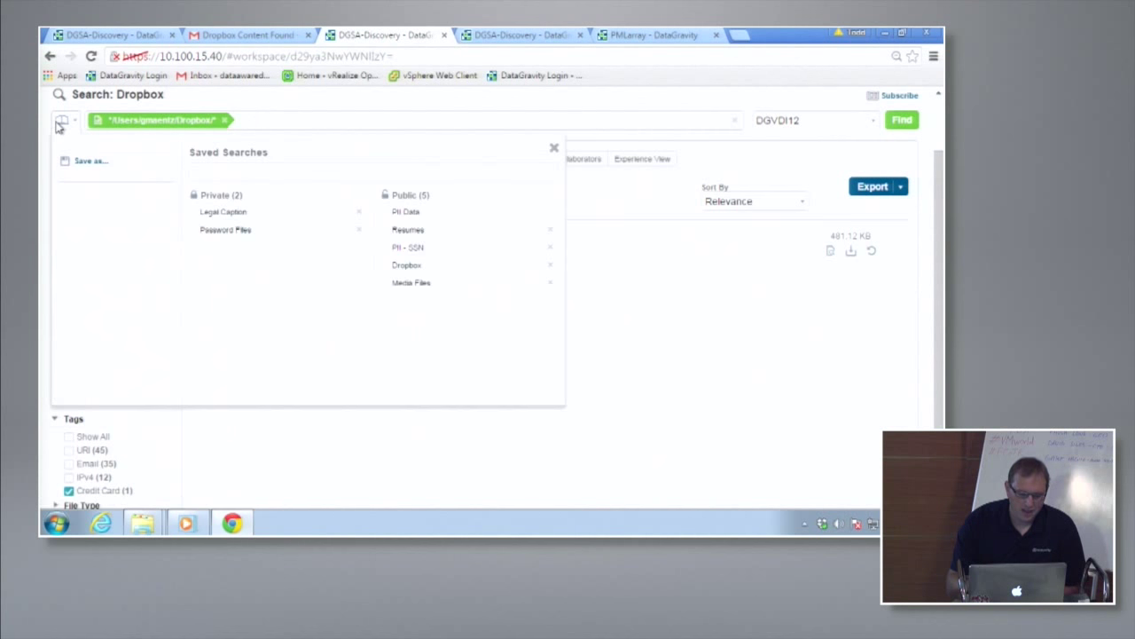
pyautogui.click(253, 230)
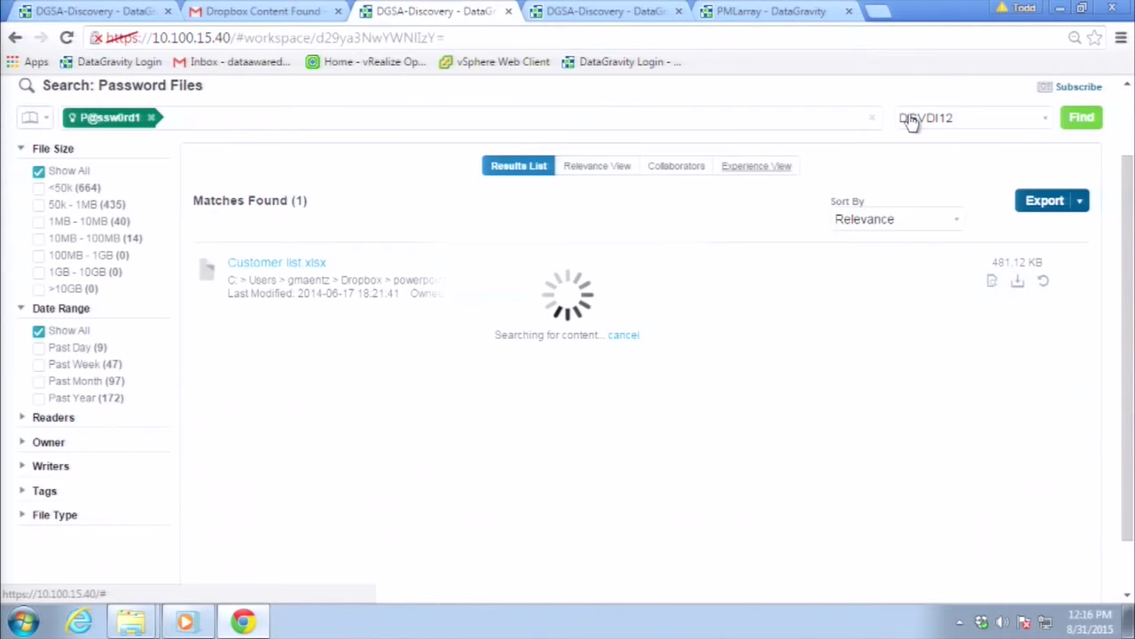
pyautogui.click(912, 122)
pyautogui.write('hom')
pyautogui.click(922, 164)
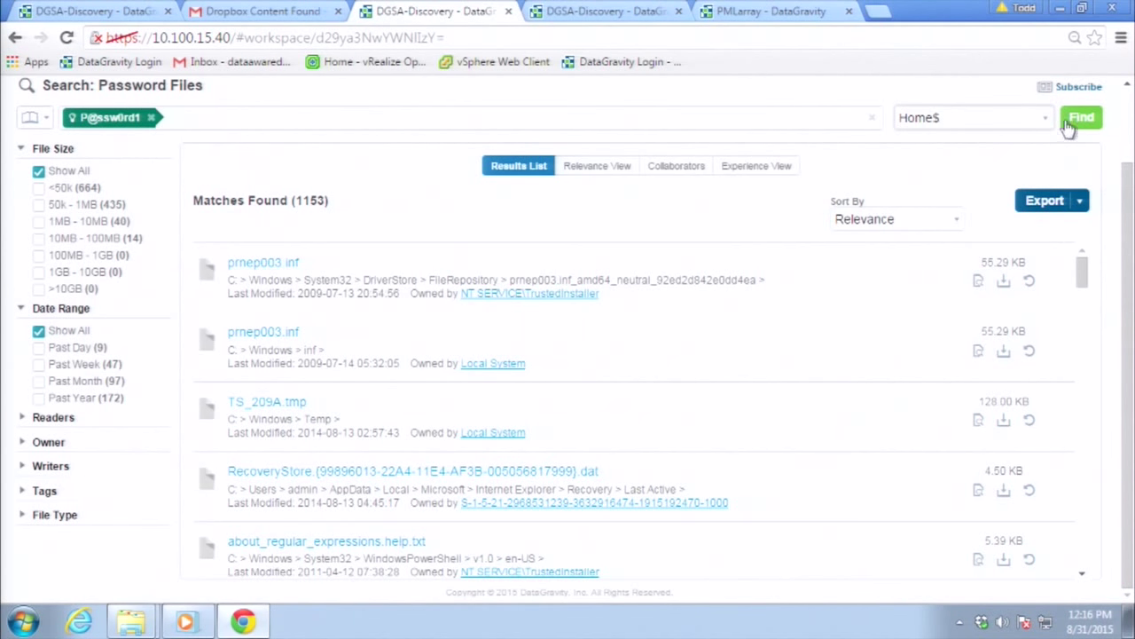
pyautogui.click(1078, 120)
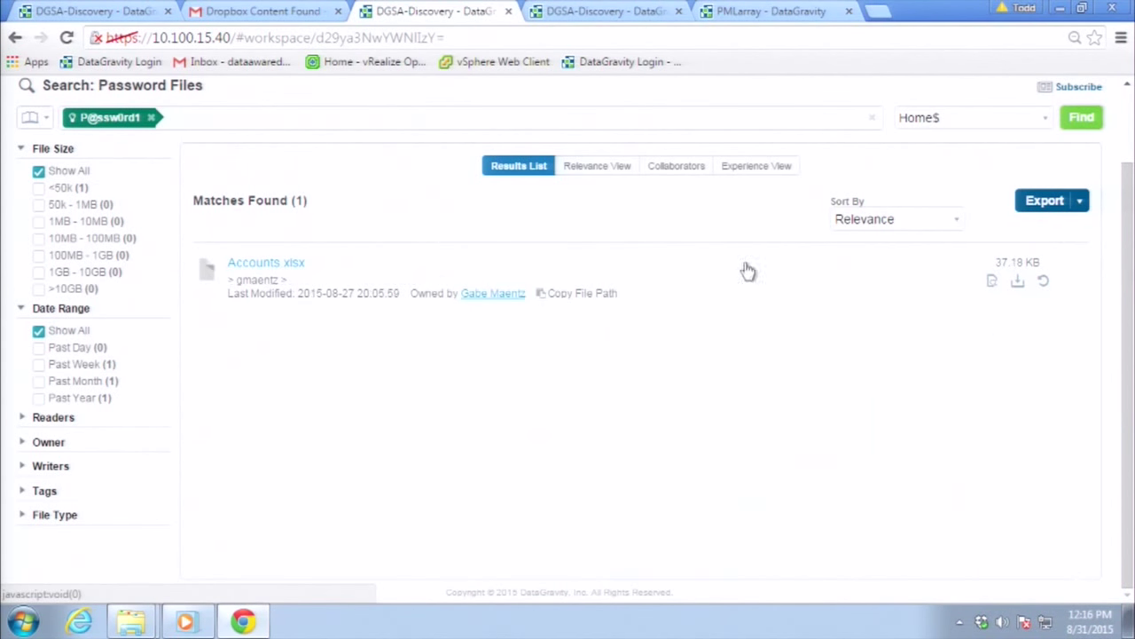
# Preview Accounts.xlsx, examine its account rows for stored logins and passwords, and close the preview.
pyautogui.click(993, 281)
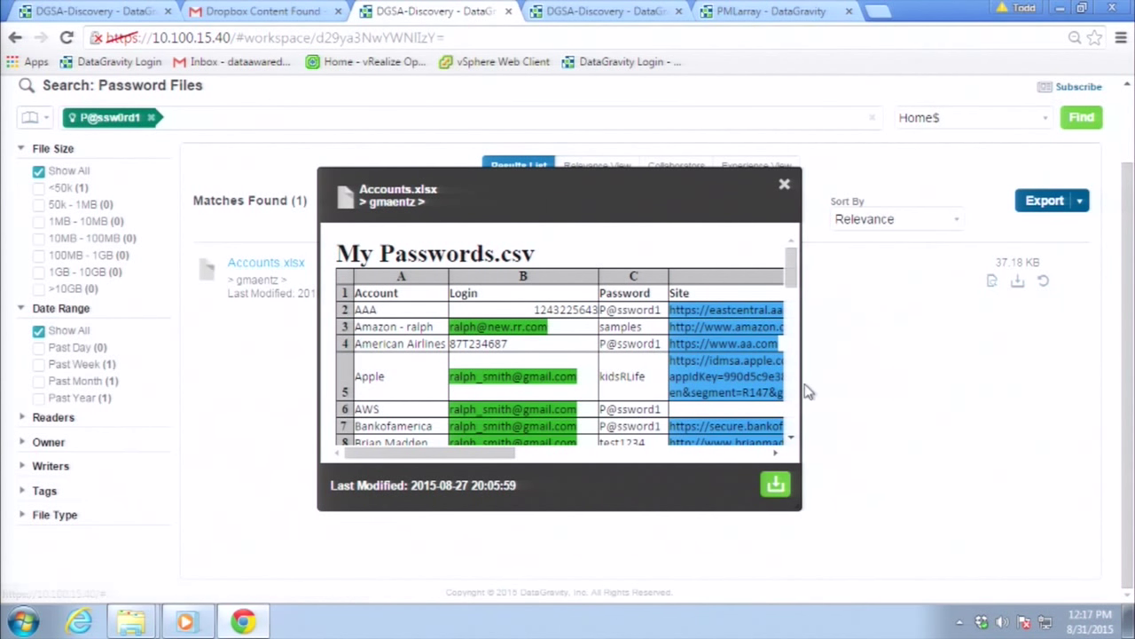
pyautogui.scroll(-2, 792, 397)
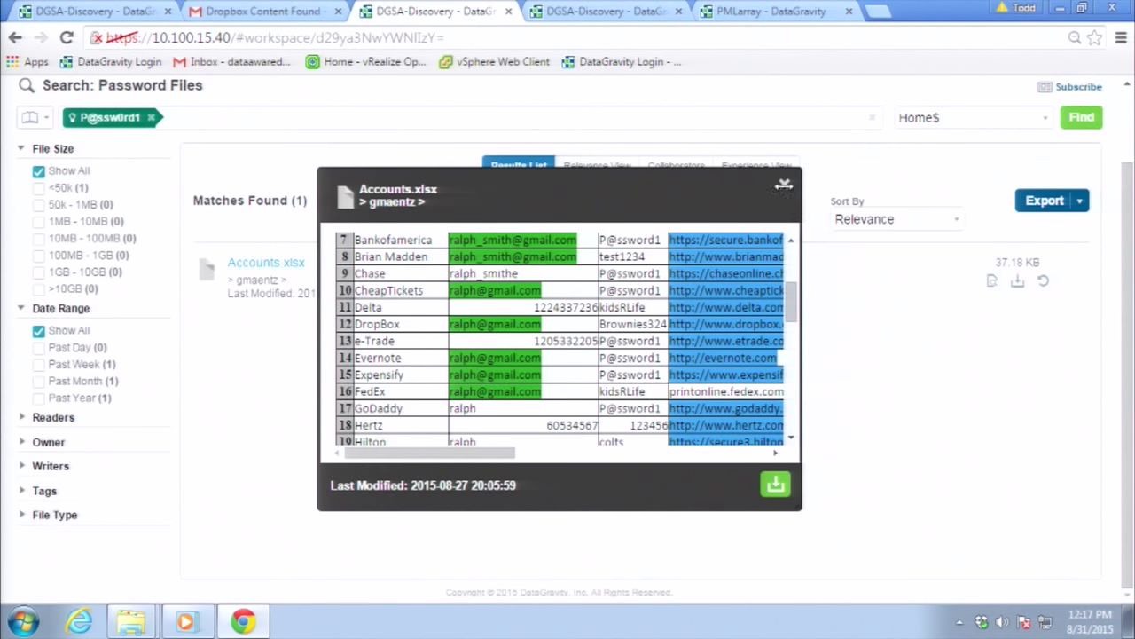
pyautogui.click(785, 187)
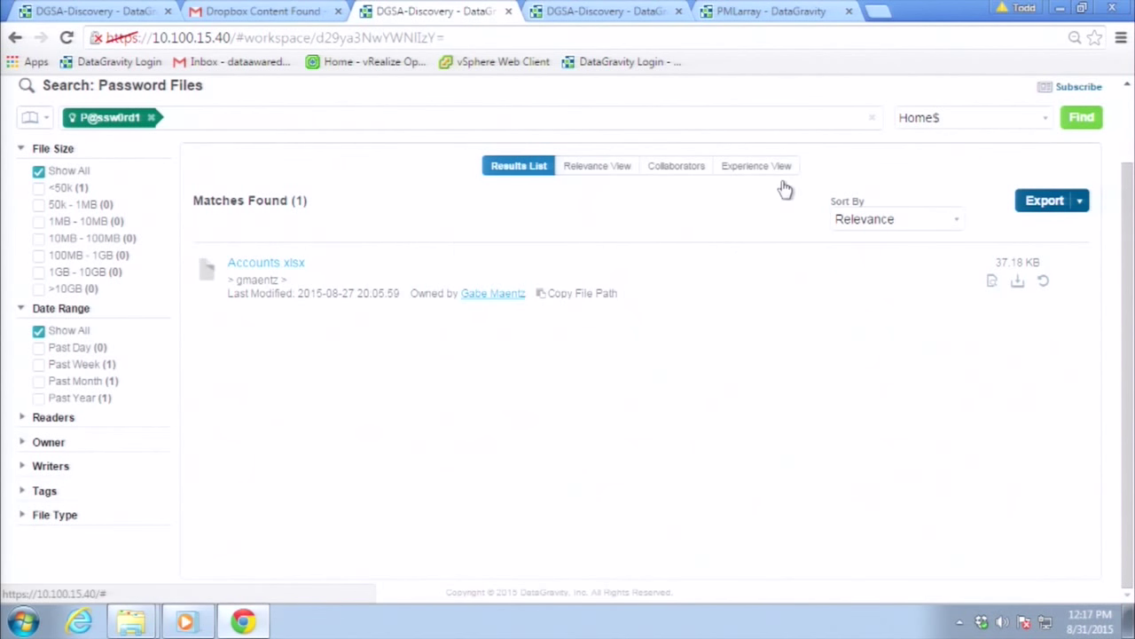